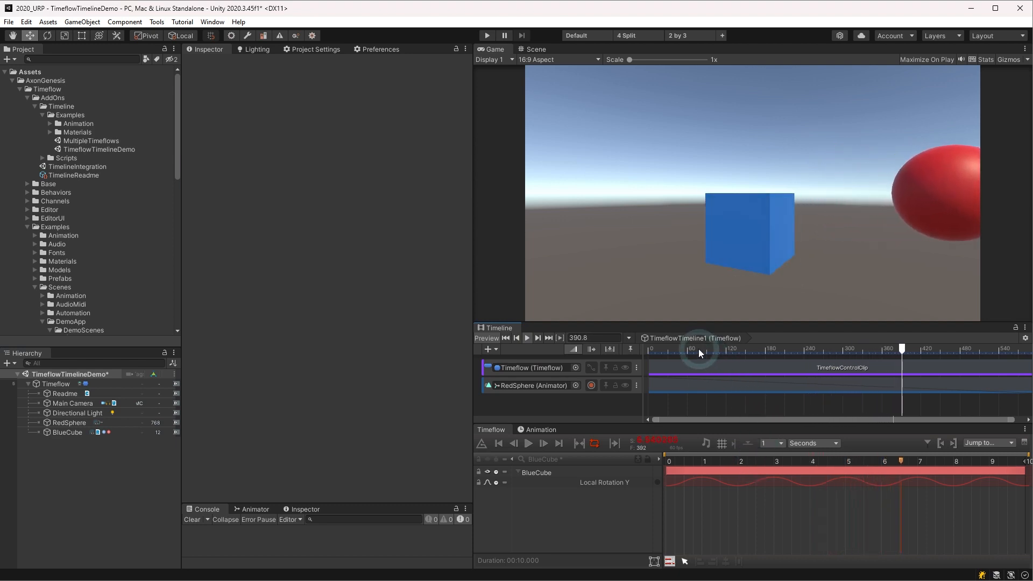
- Scrub the demo timeline and the Timeflow time ruler to preview the cube and sphere animation
drag(698, 349, 771, 360)
drag(820, 450, 867, 450)
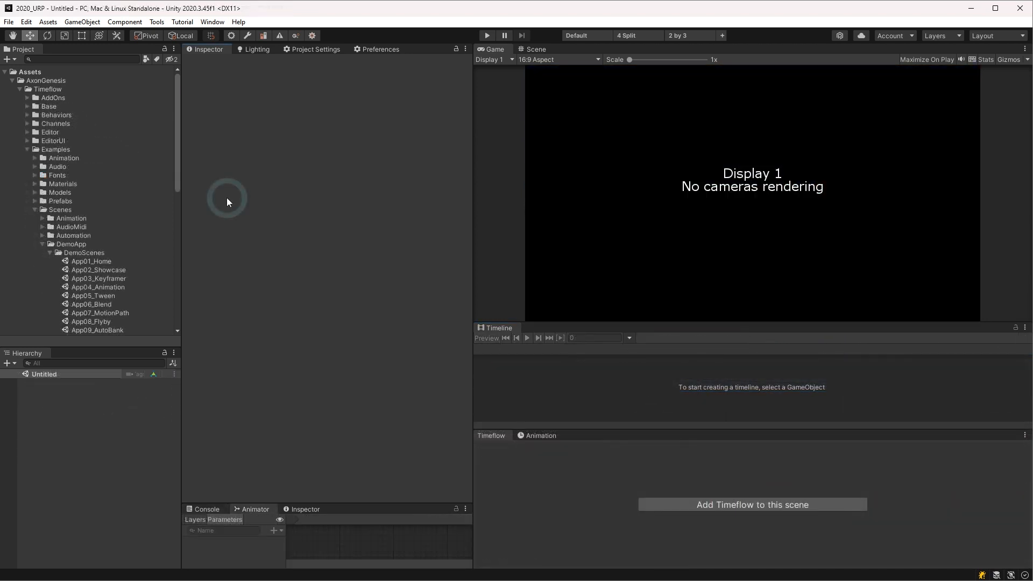
- Import all of the TimelineIntegration package from Timeflow's AddOns folder and select the TimeflowTimelineDemo example scene
click(29, 99)
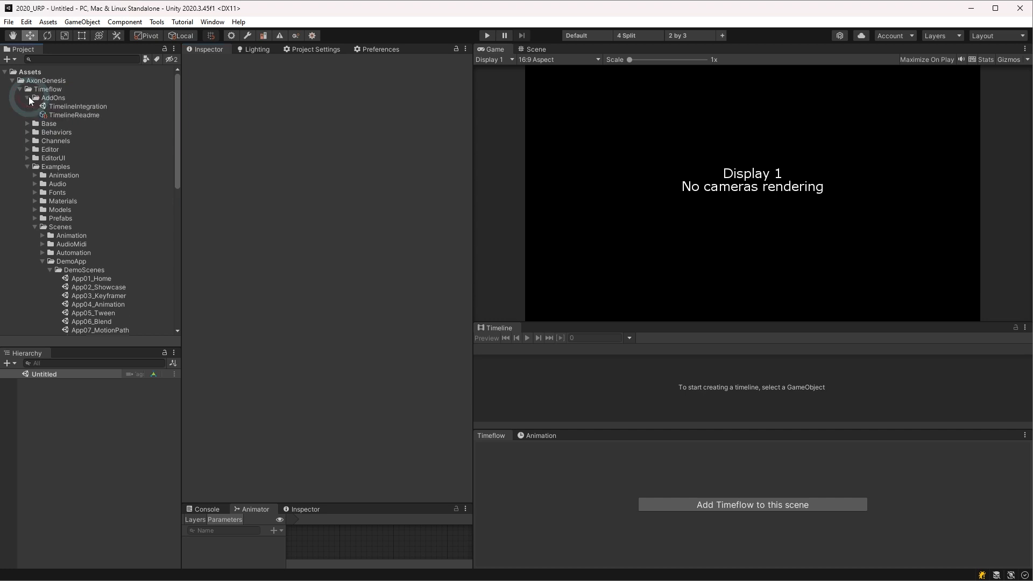
click(44, 107)
double_click(44, 107)
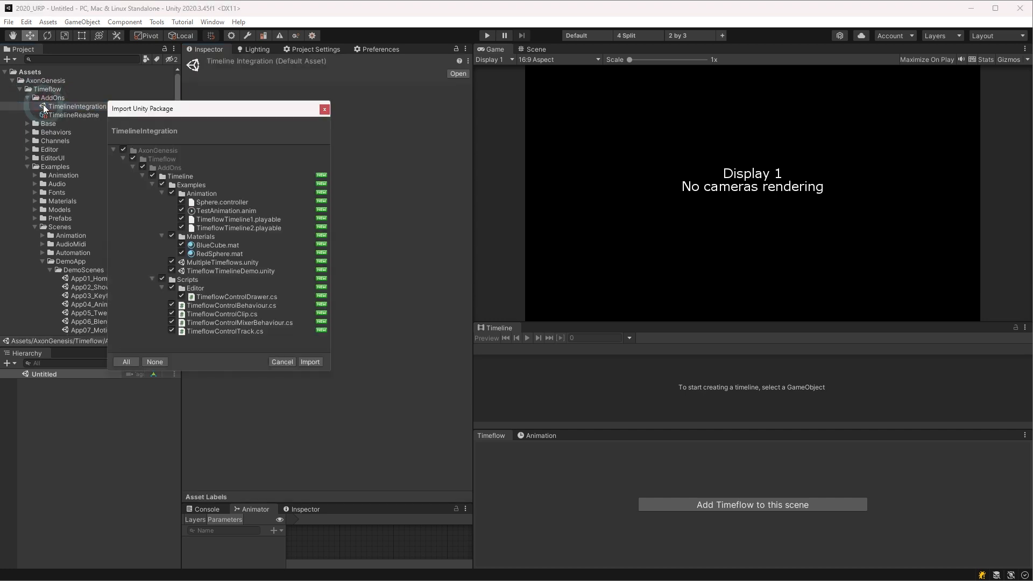
click(311, 361)
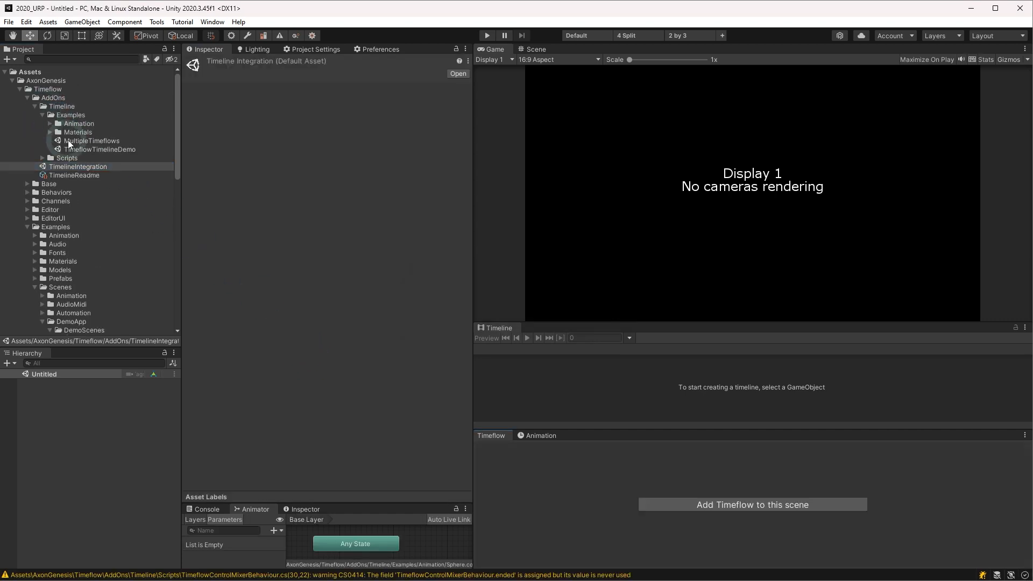
click(73, 141)
click(73, 149)
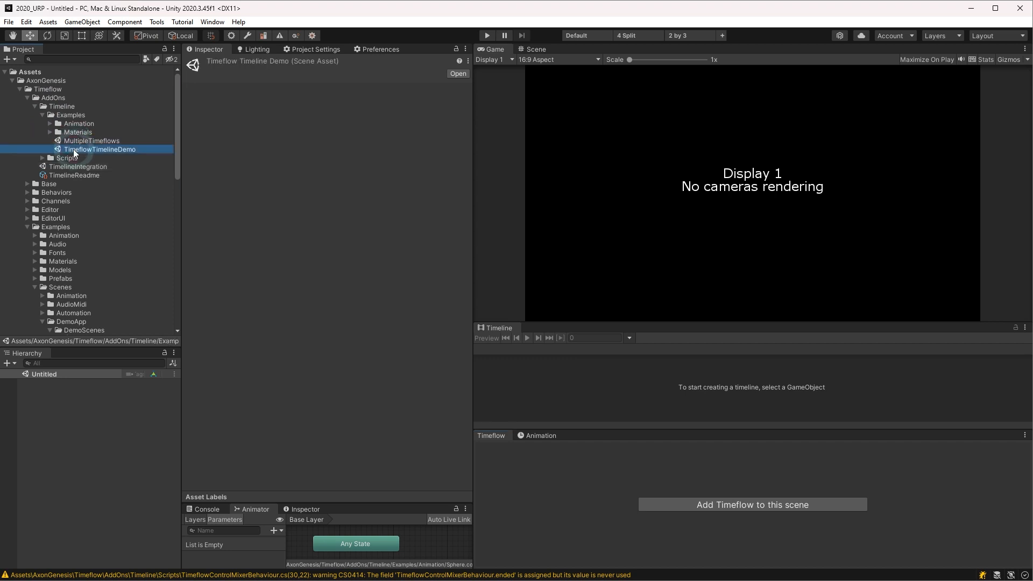
- Create a new scene from the Basic (Built-in) template
click(8, 22)
click(33, 35)
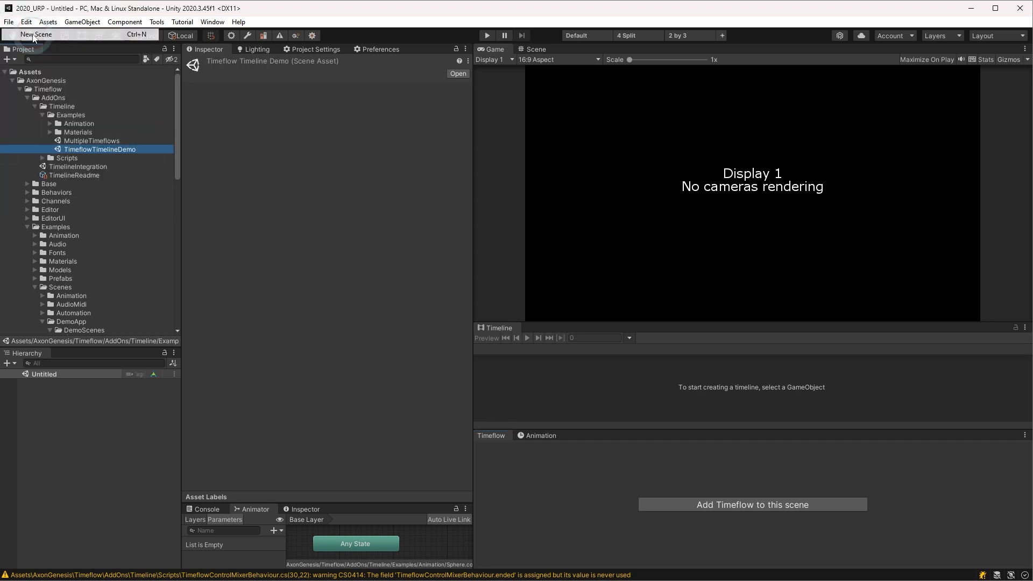
click(303, 222)
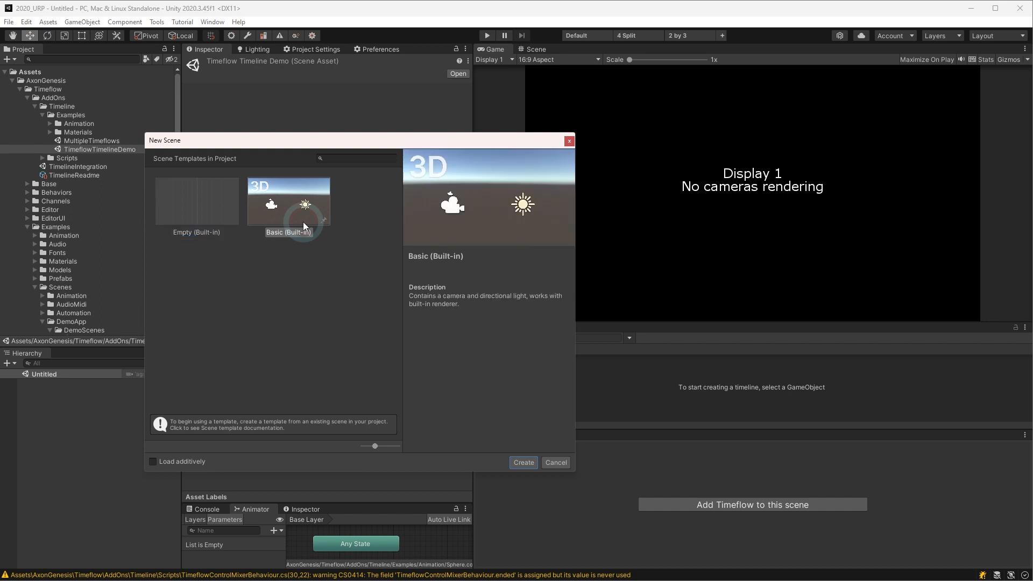
click(518, 464)
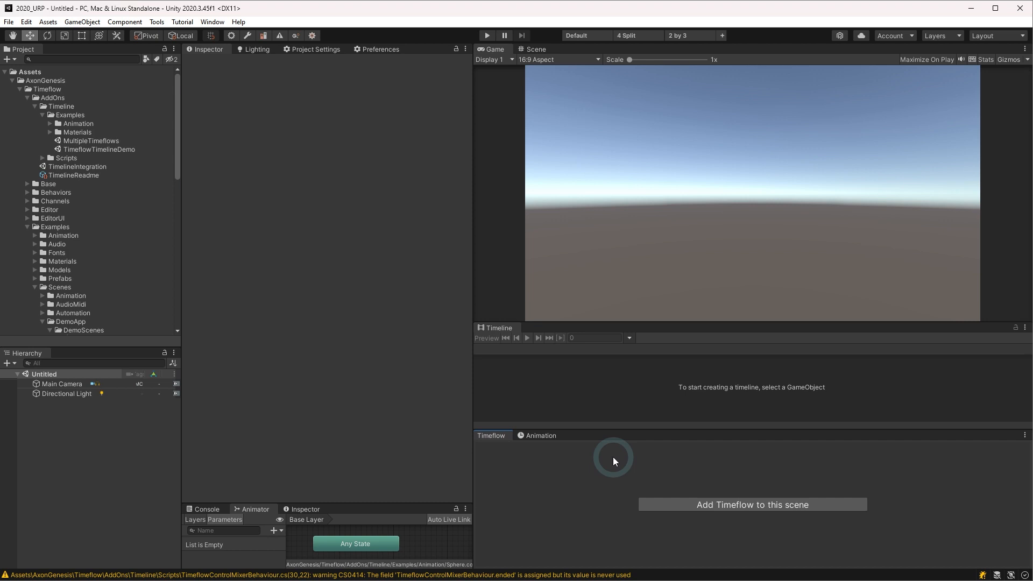
- Add Timeflow to the scene and create a director for it with a timeline asset saved as TimeflowTimeline.playable
drag(605, 429, 606, 423)
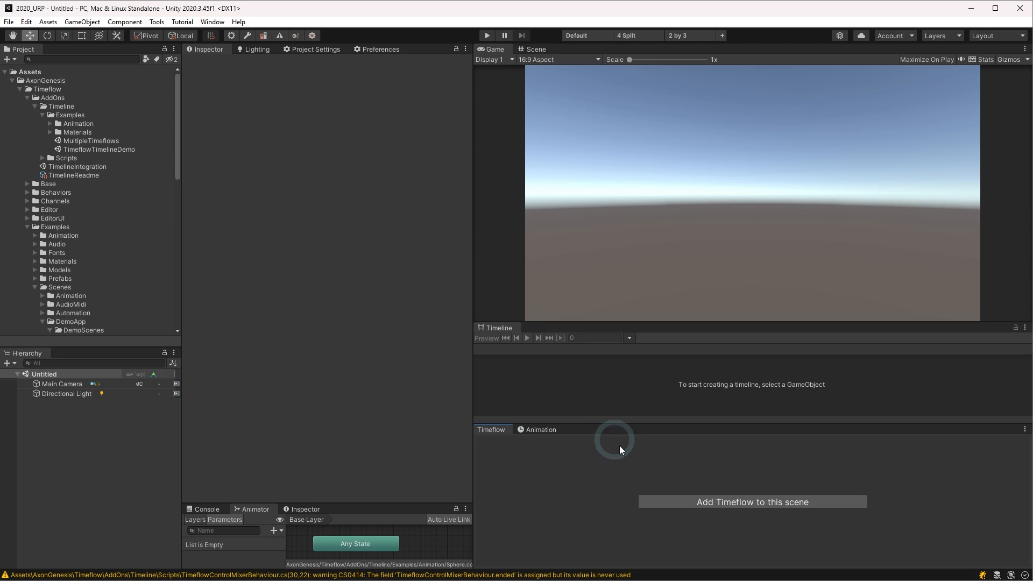
click(686, 499)
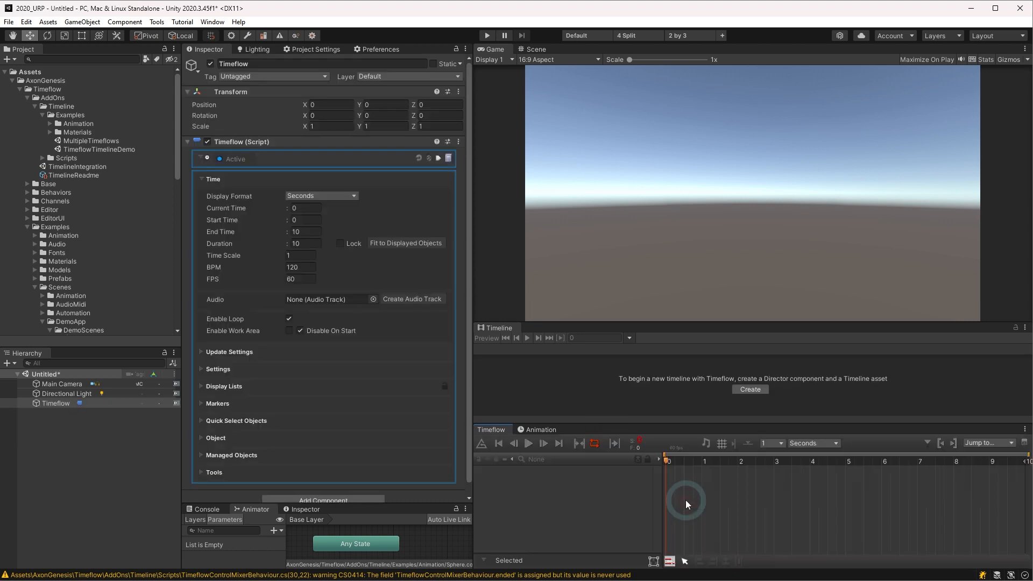
click(63, 404)
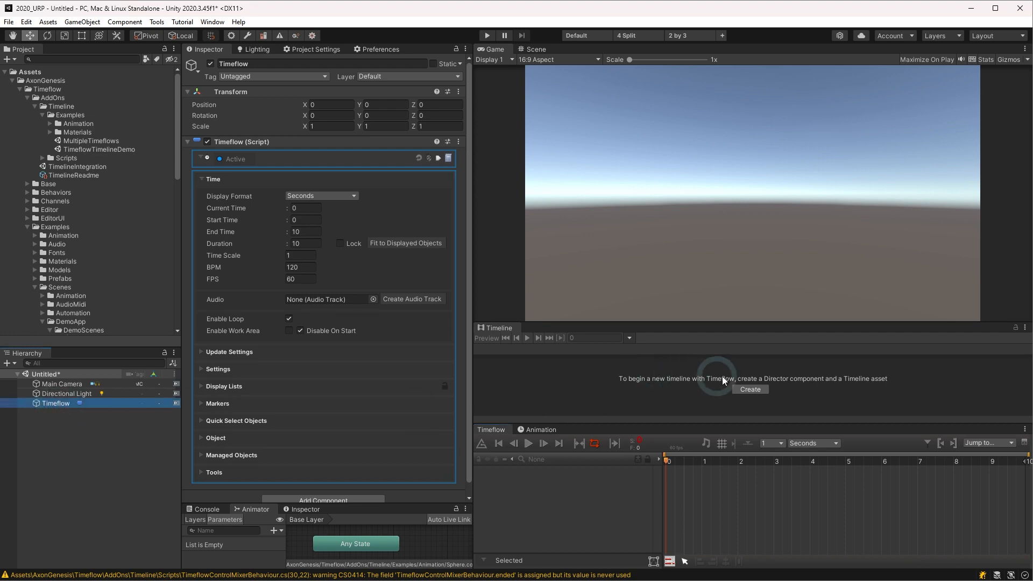
click(742, 389)
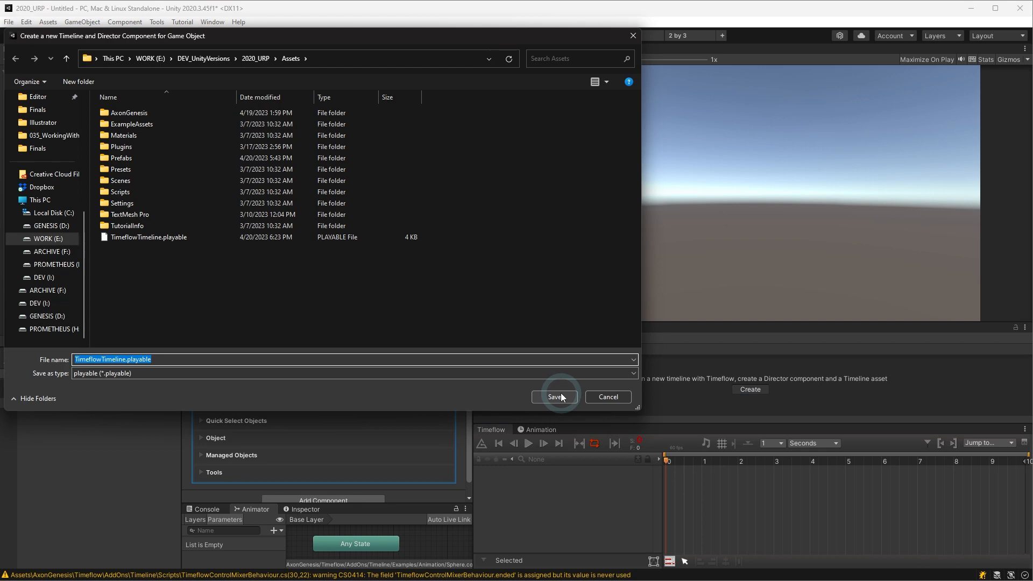
click(557, 397)
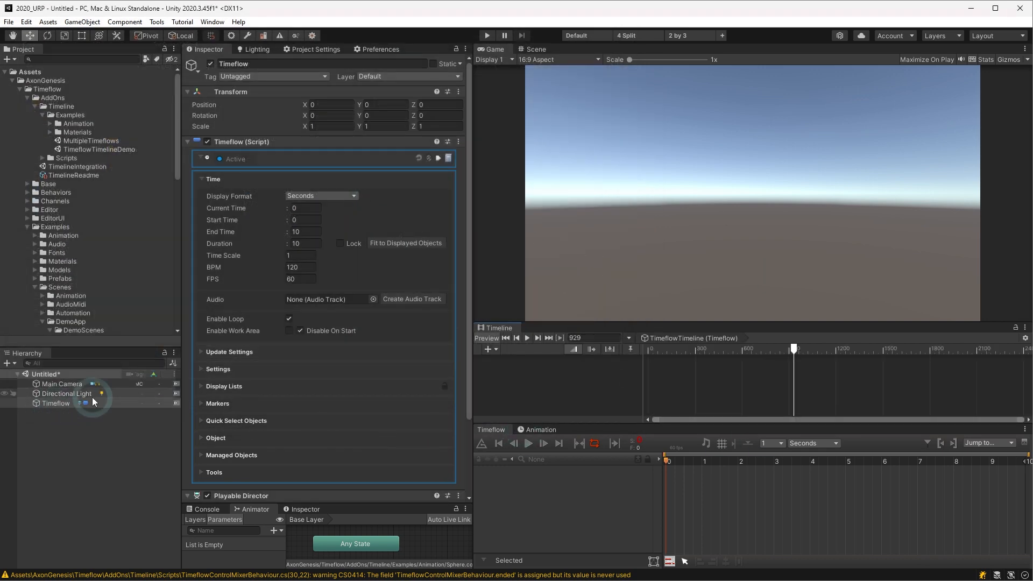
- Add a Timeflow Control Track to the timeline and select its TimeflowControlClip
right_click(559, 367)
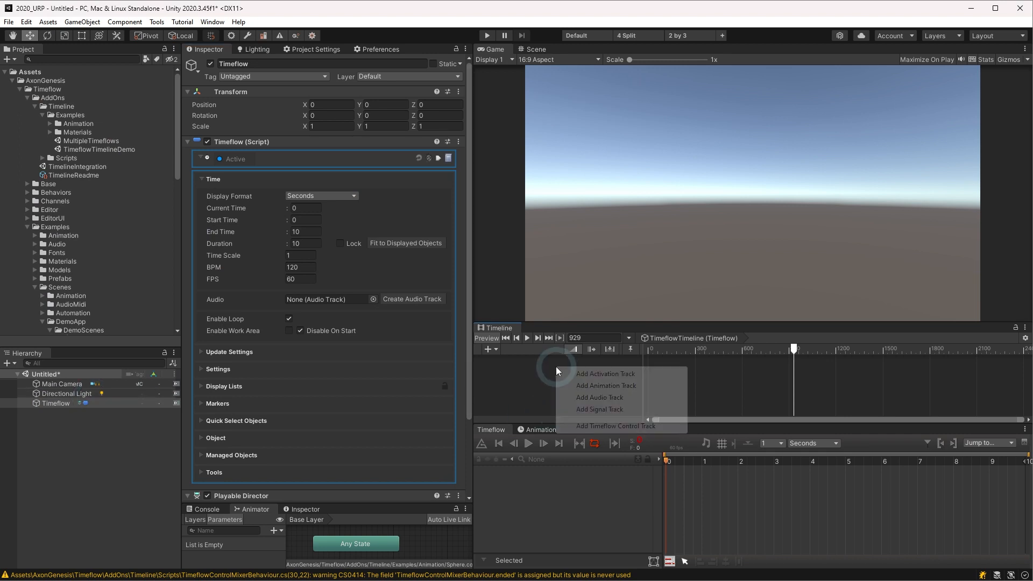
click(598, 426)
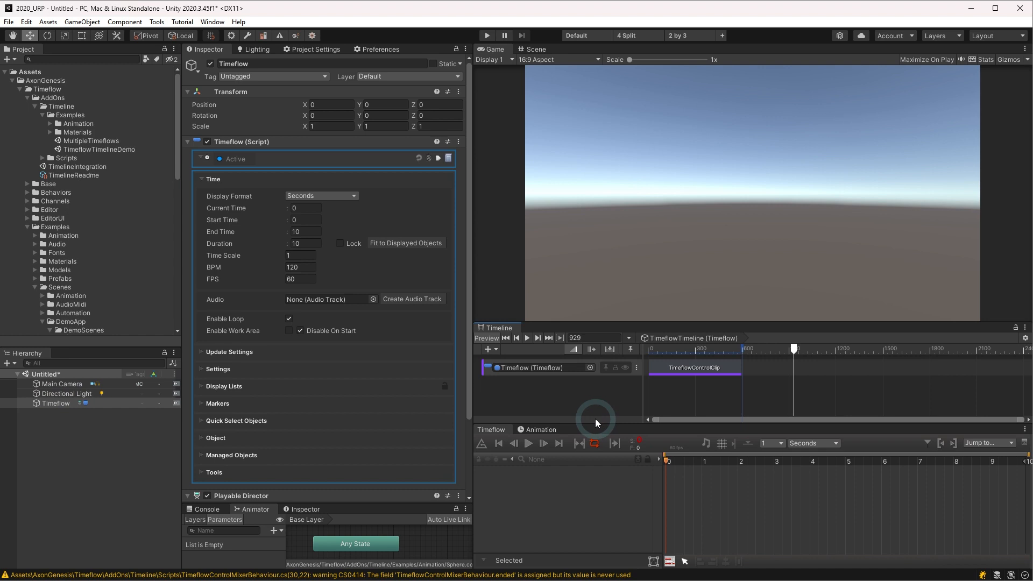
click(703, 368)
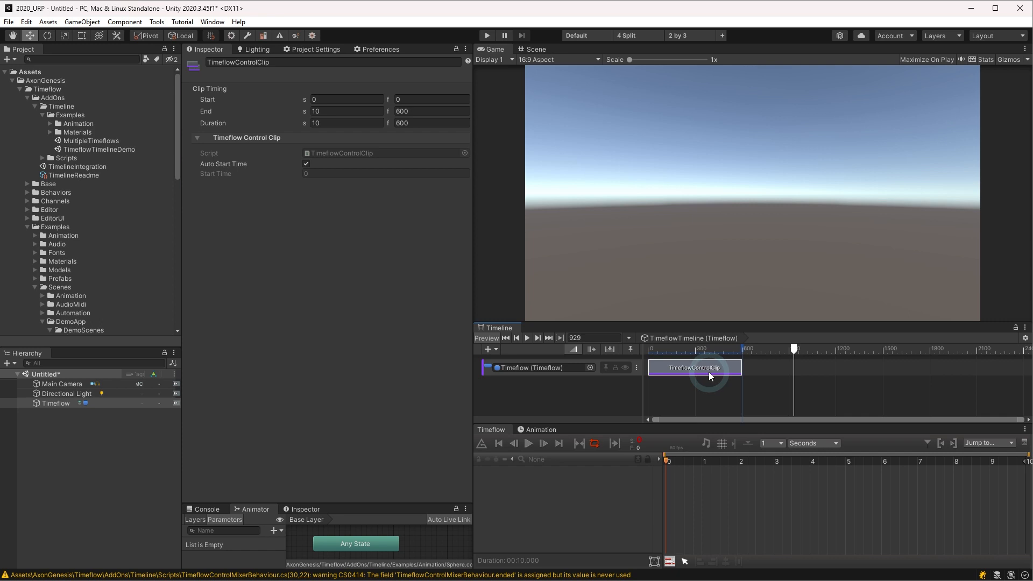
- Set the Timeflow object's duration to 60 seconds and apply Match Content to the TimeflowControlClip
click(58, 404)
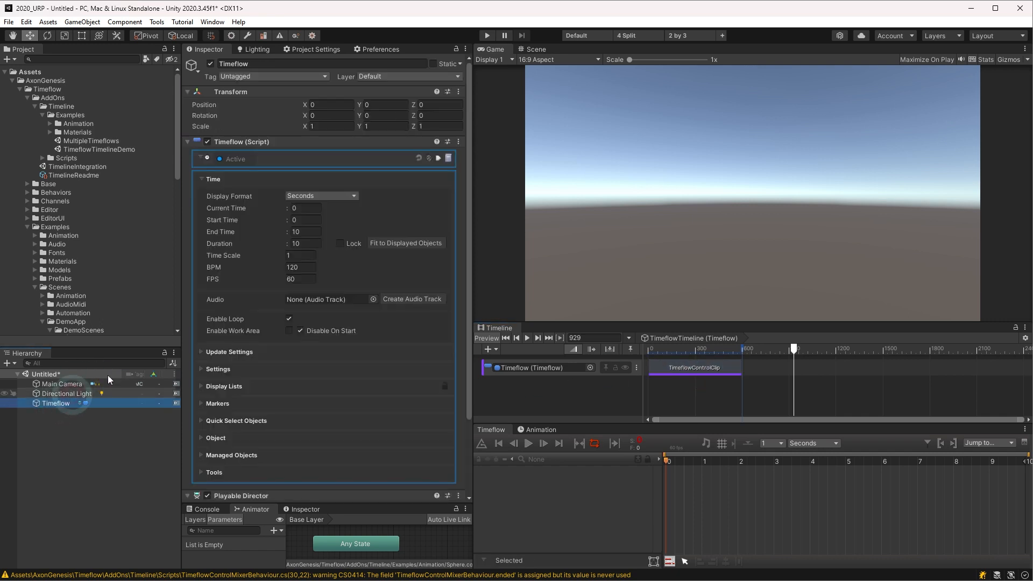
click(311, 246)
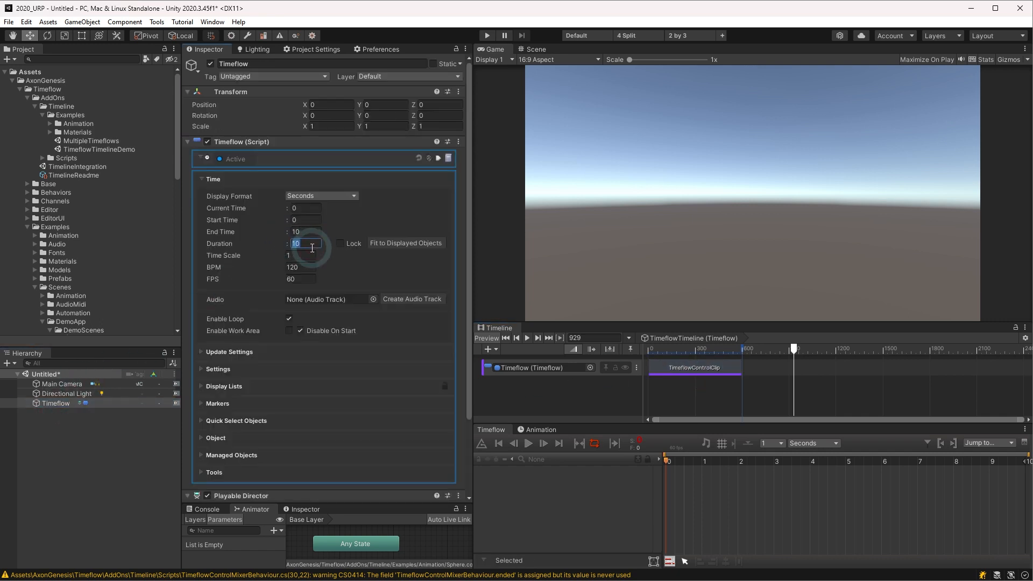
click(702, 370)
right_click(702, 369)
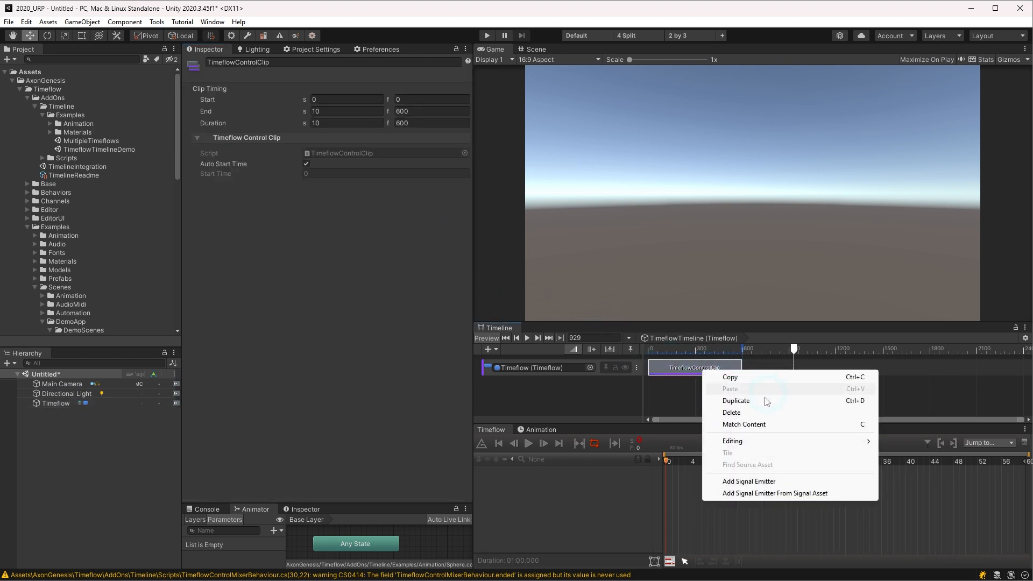
click(750, 425)
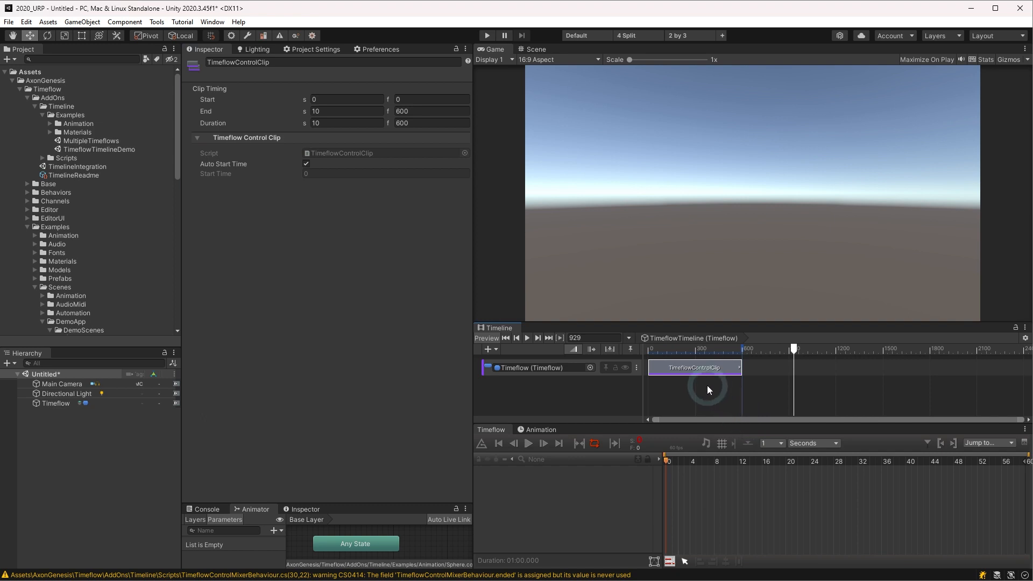
key(c)
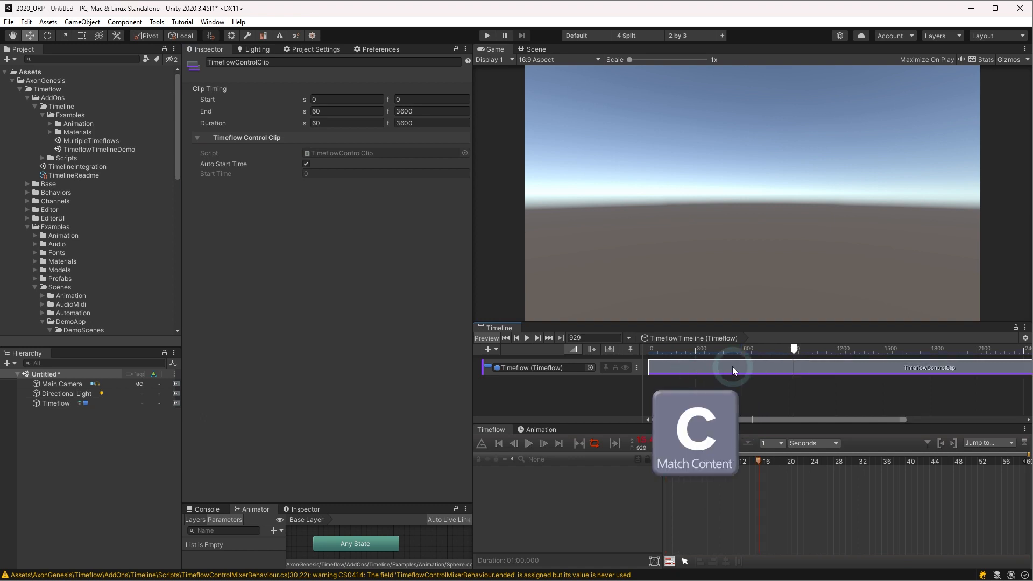
- Scrub the Unity timeline and the Timeflow time ruler in turn to check that their playheads stay in sync
scroll(732, 368, down, 3)
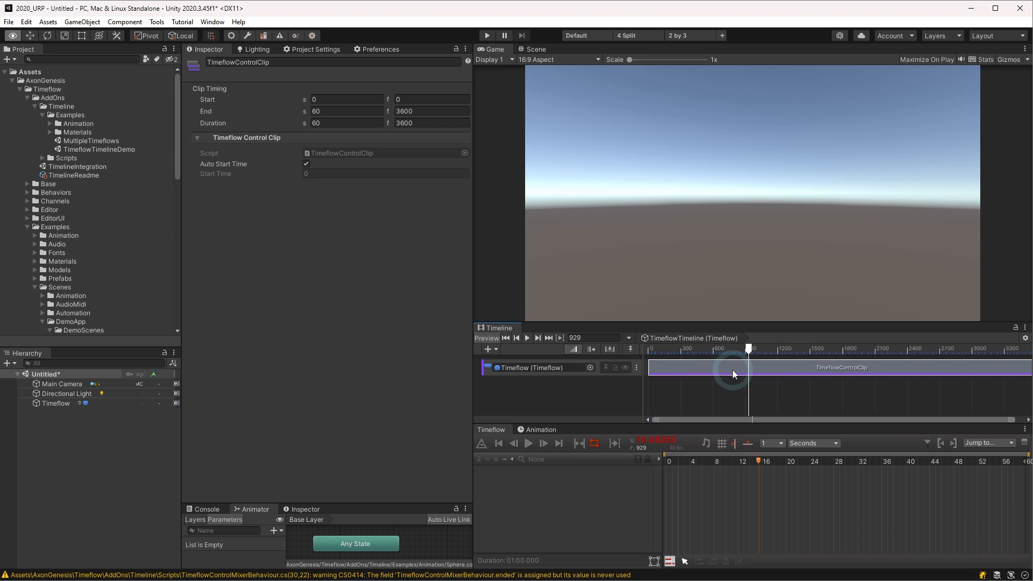
click(735, 354)
mouse_move(735, 354)
mouse_down()
mouse_move(650, 354)
mouse_move(868, 354)
mouse_move(722, 354)
mouse_up()
click(797, 468)
drag(804, 463, 728, 463)
- Expand the Timeflow object's Settings and locate its assigned Playable Director
click(47, 403)
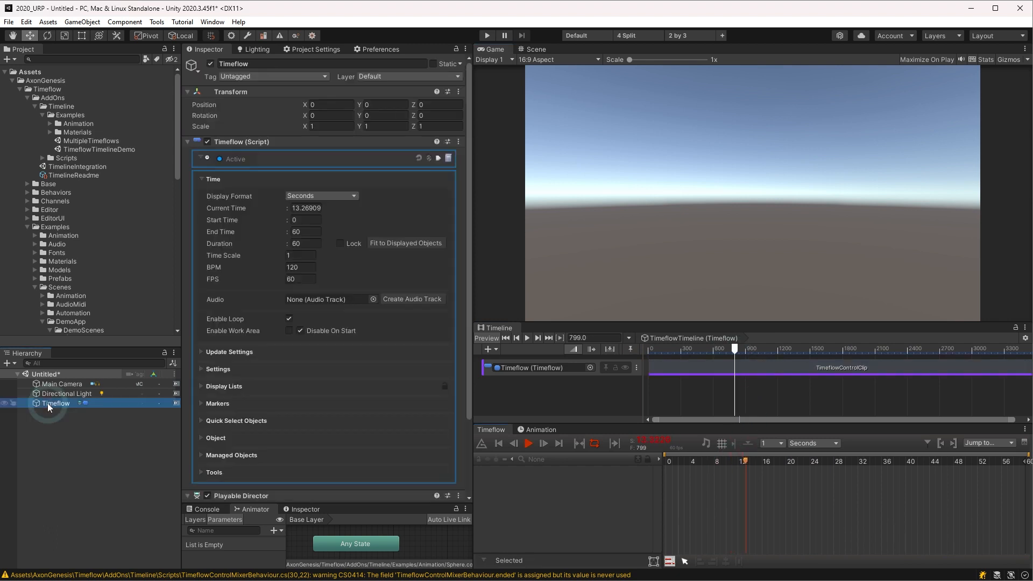
click(199, 369)
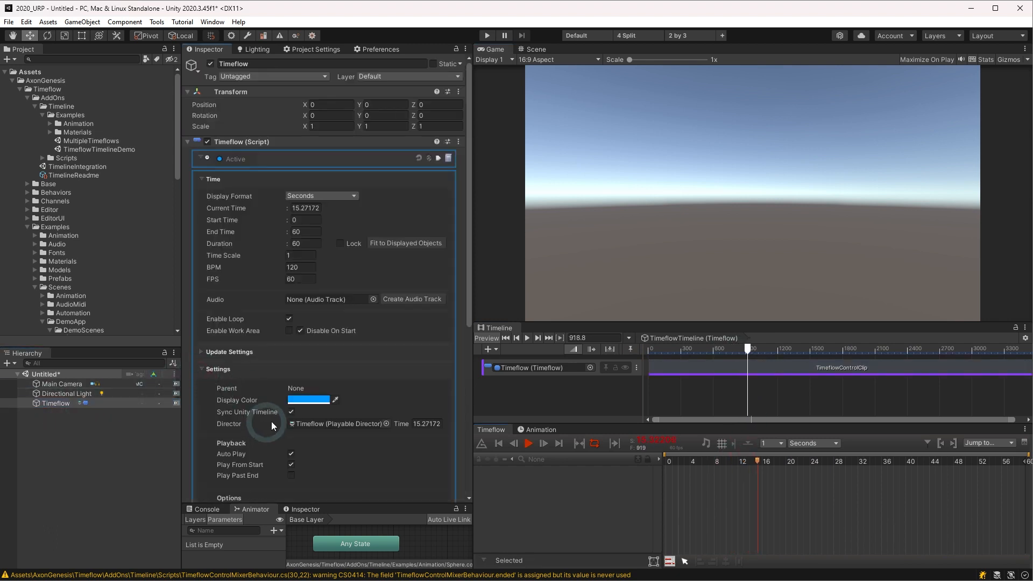
click(302, 421)
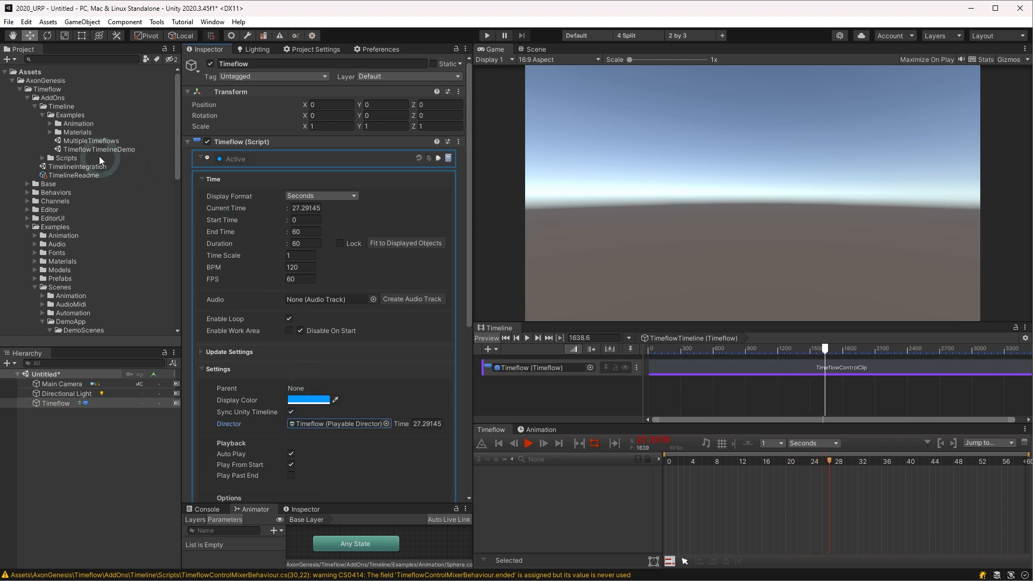
- Open the MultipleTimeflows example scene without saving the changes to the untitled scene
double_click(78, 141)
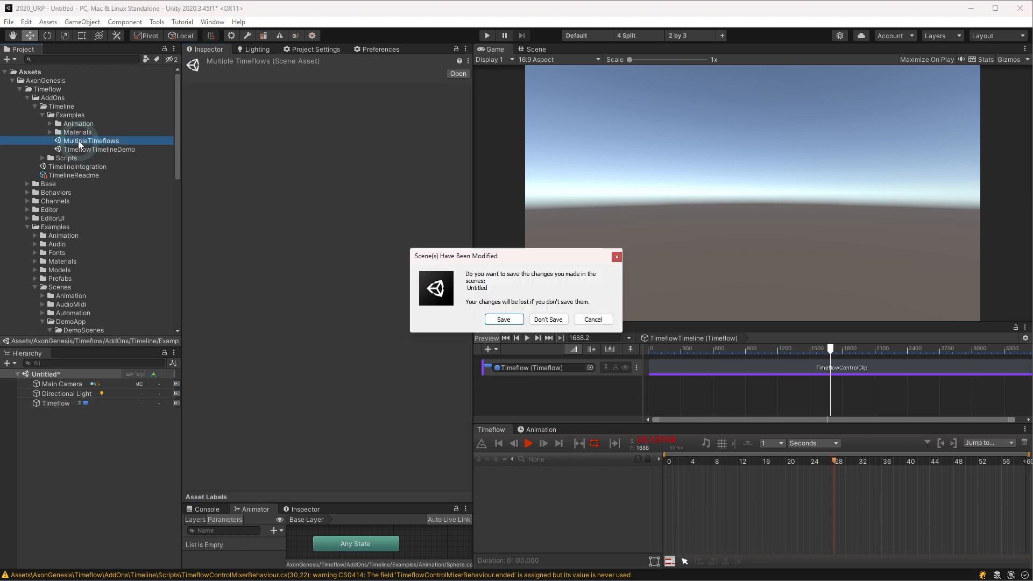
click(554, 321)
click(83, 456)
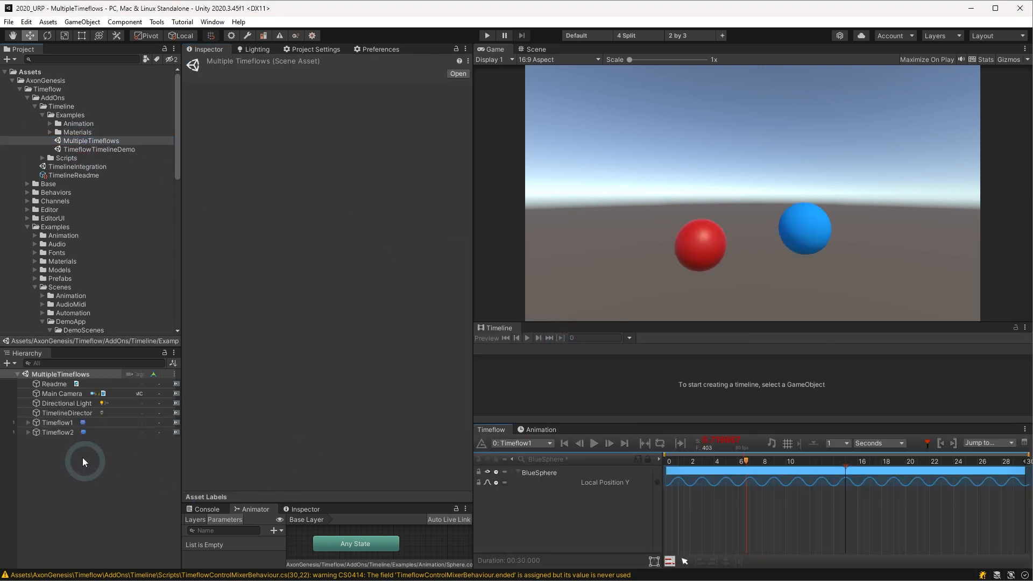
- Select the TimelineDirector object, play its timeline from the start and locate the object bound to the second track
click(61, 413)
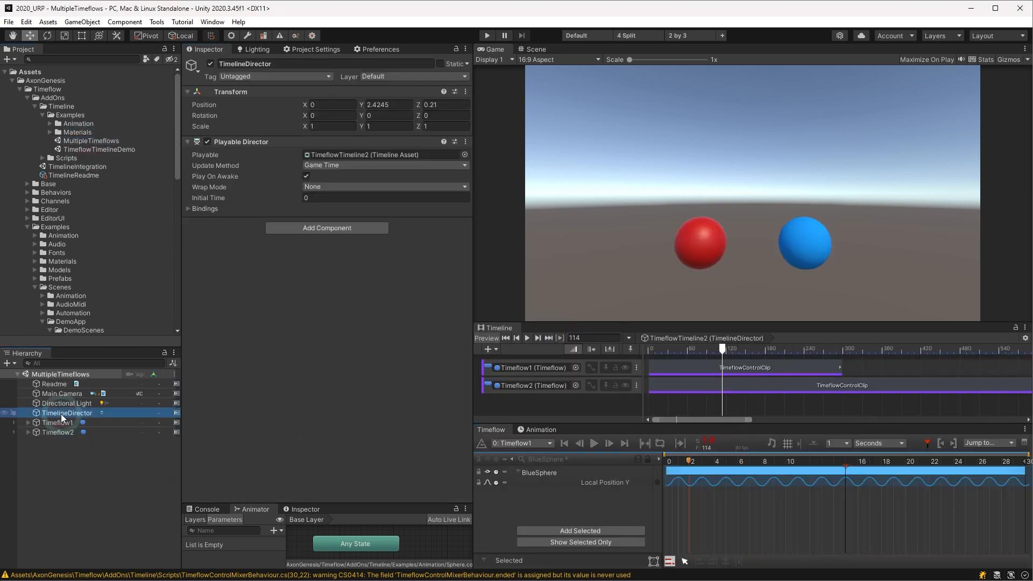
click(690, 349)
click(644, 356)
key(space)
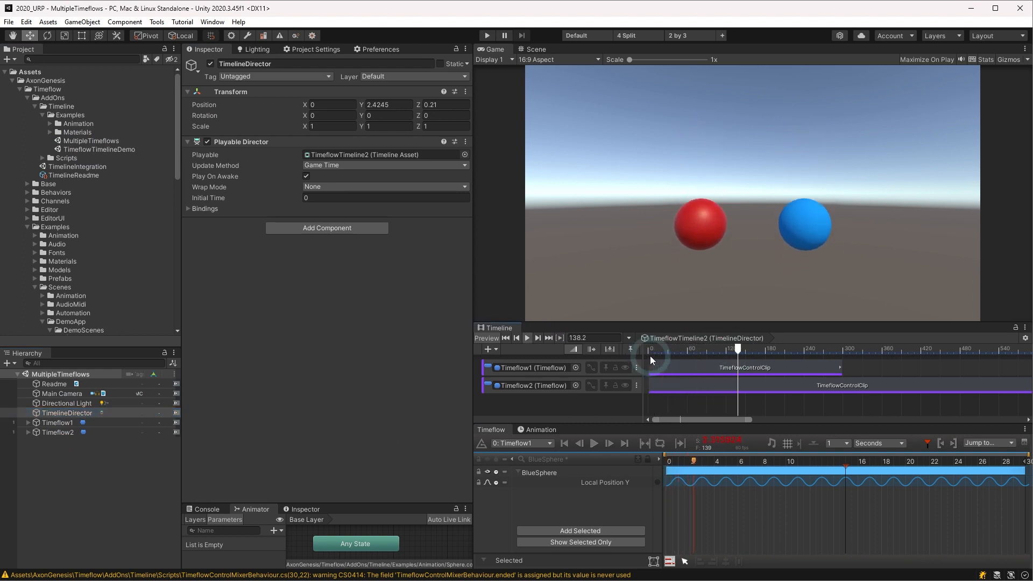
click(550, 384)
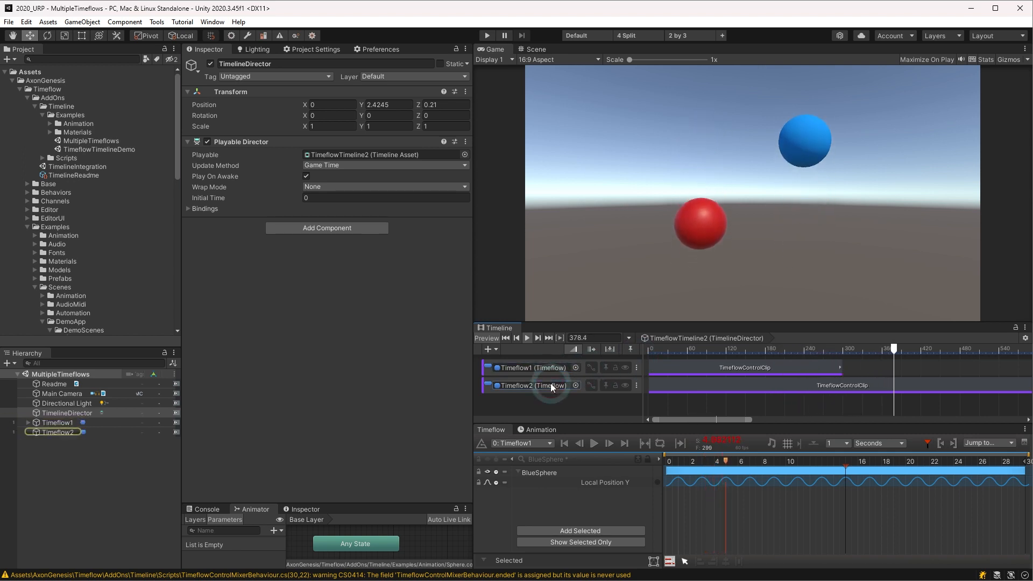
- Turn off Auto Start Time on the Timeflow1 track's clip and set its Start Time to 1
click(804, 366)
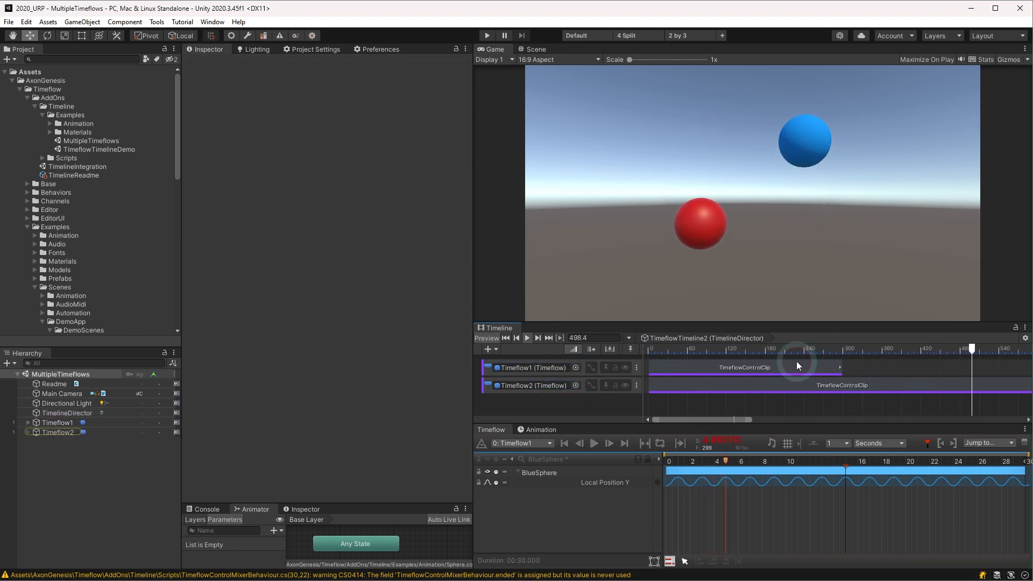
click(766, 349)
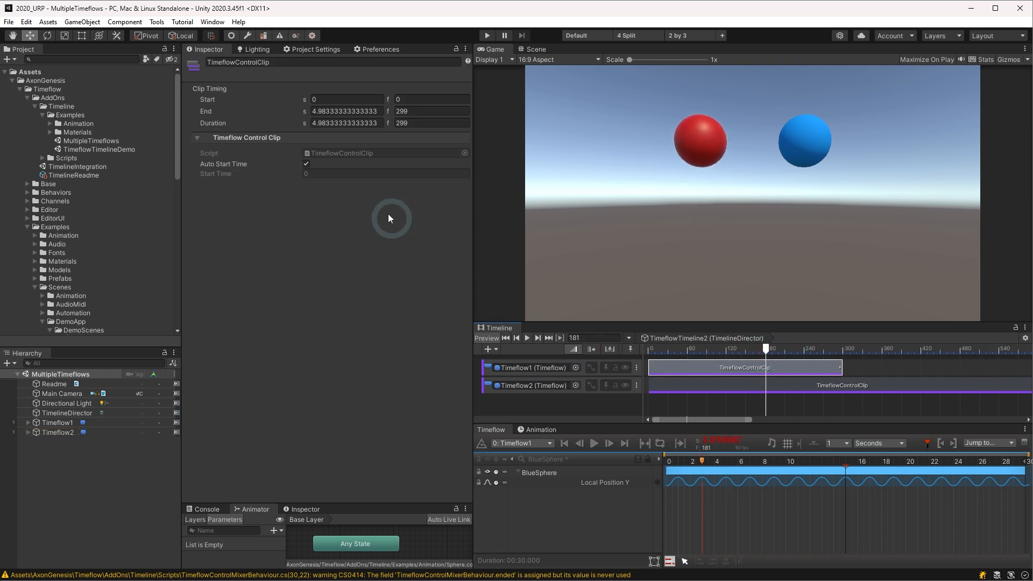
click(235, 162)
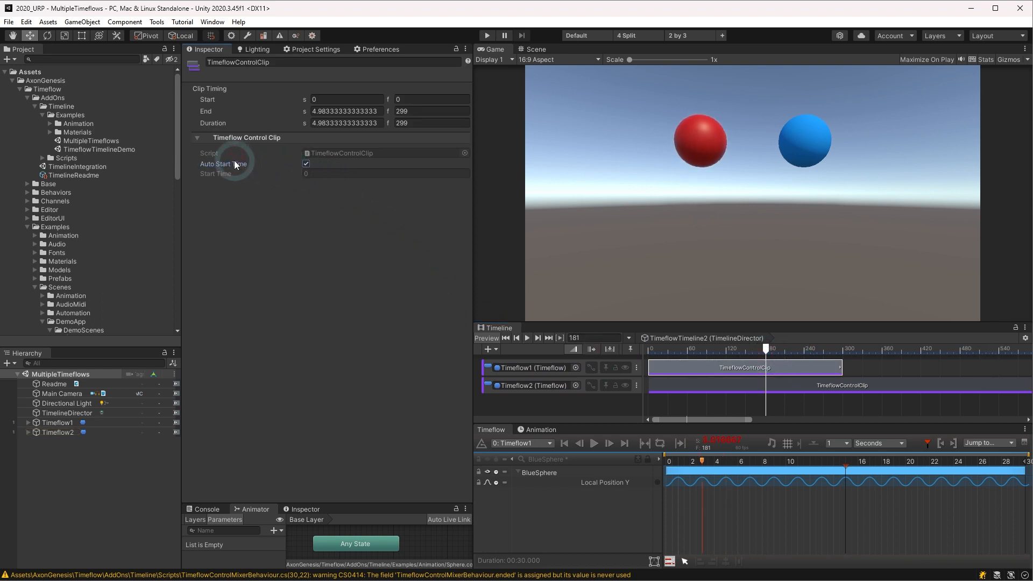
click(306, 164)
text(1)
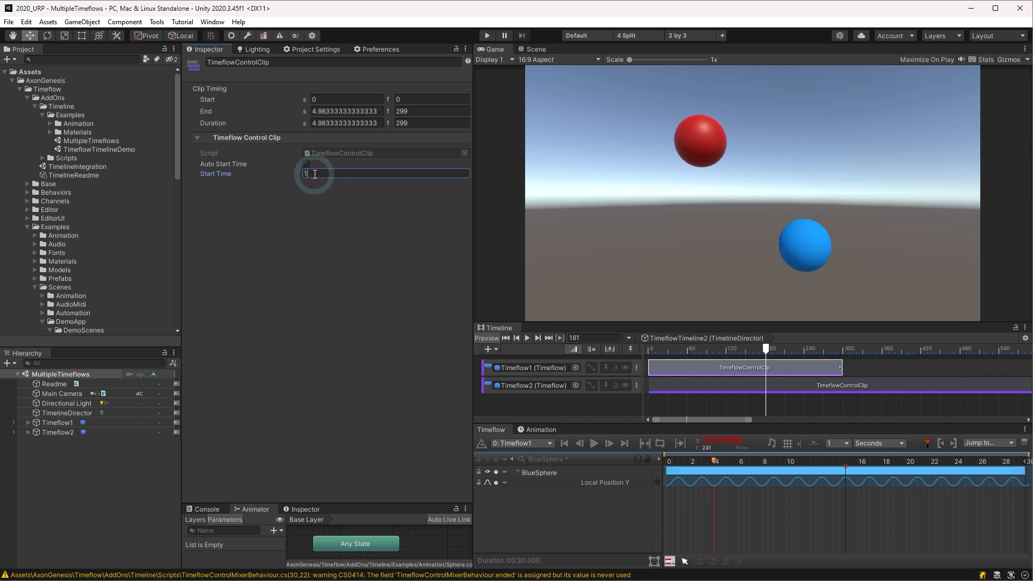
- Move the Timeflow1 track's clip to start at frame 114 and set its Start Time to 3
drag(726, 351, 783, 367)
click(328, 173)
text(3)
- Play and scrub the timeline before, across and after the Timeflow1 clip to check both spheres' motion
click(710, 348)
key(space)
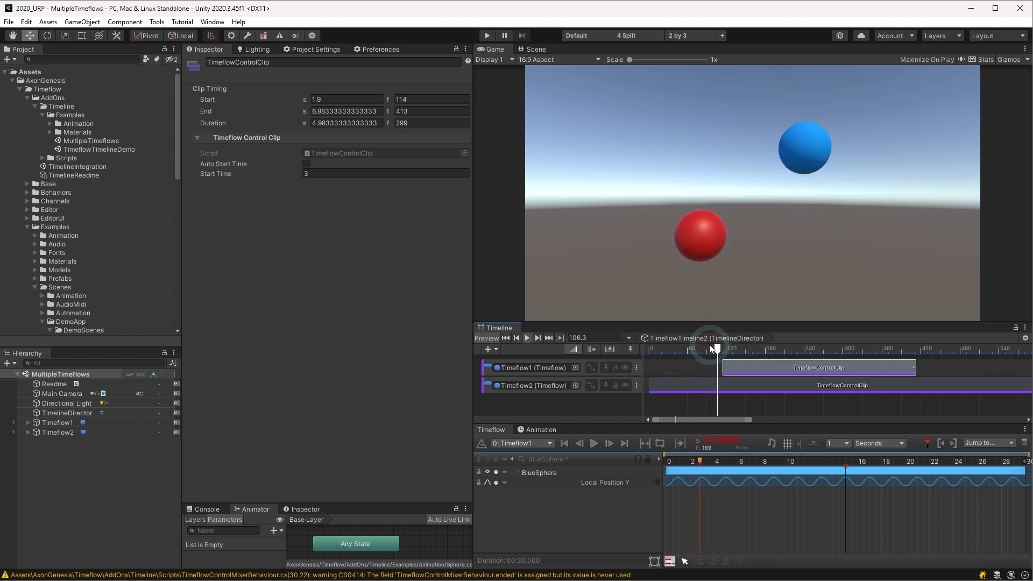
drag(792, 345, 853, 345)
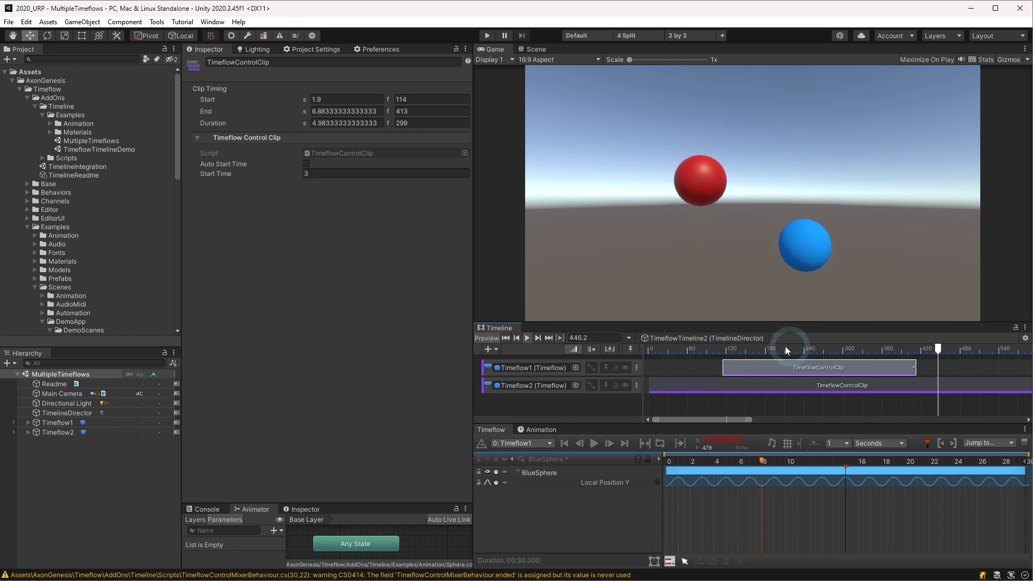
click(693, 351)
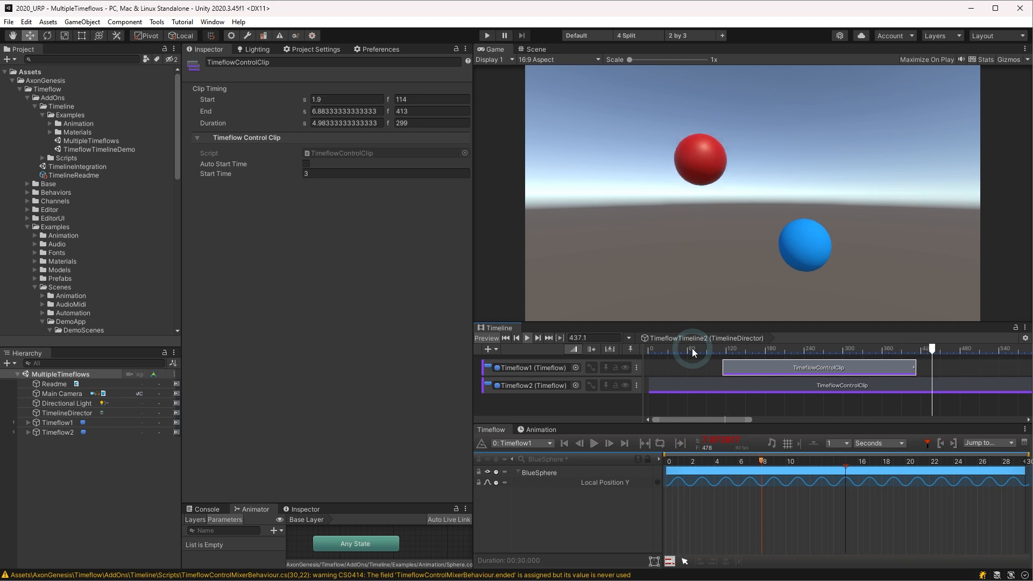
click(670, 350)
drag(689, 349, 934, 365)
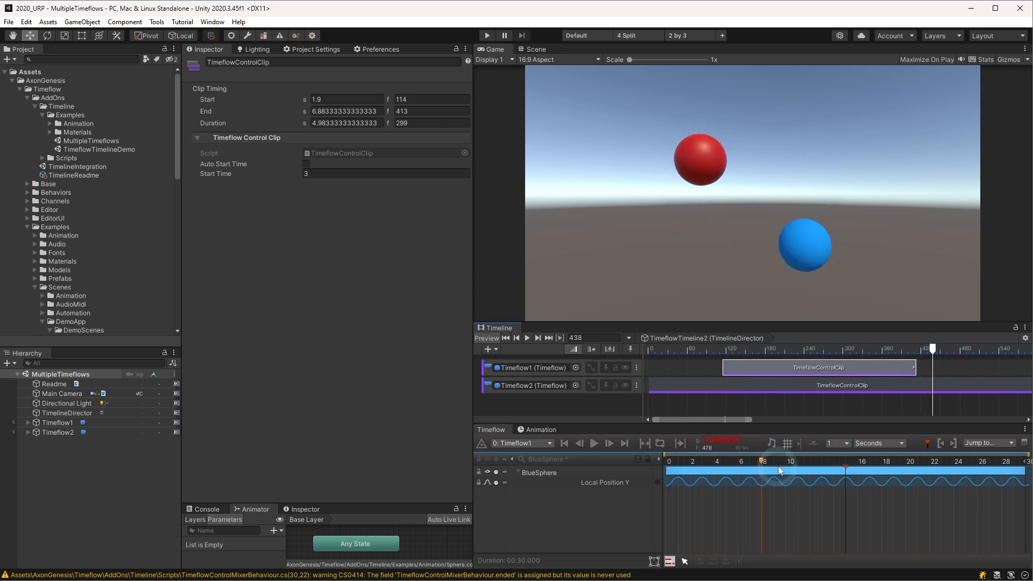
click(648, 349)
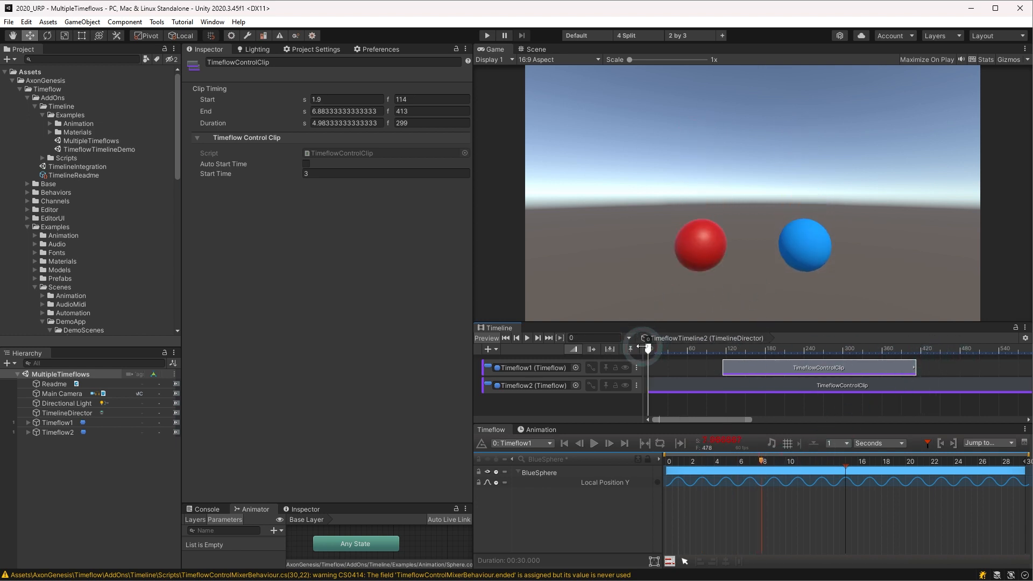
click(594, 443)
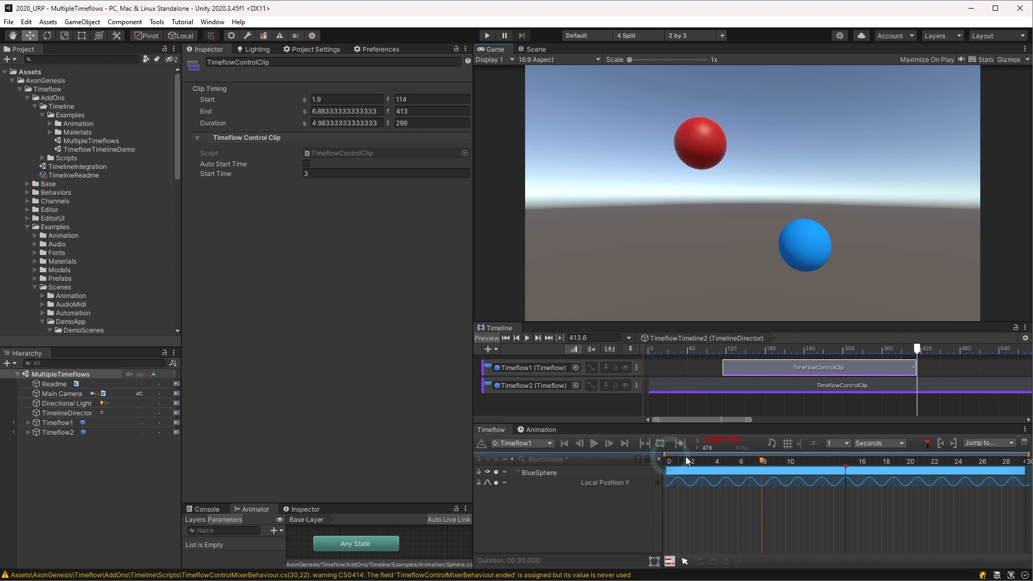